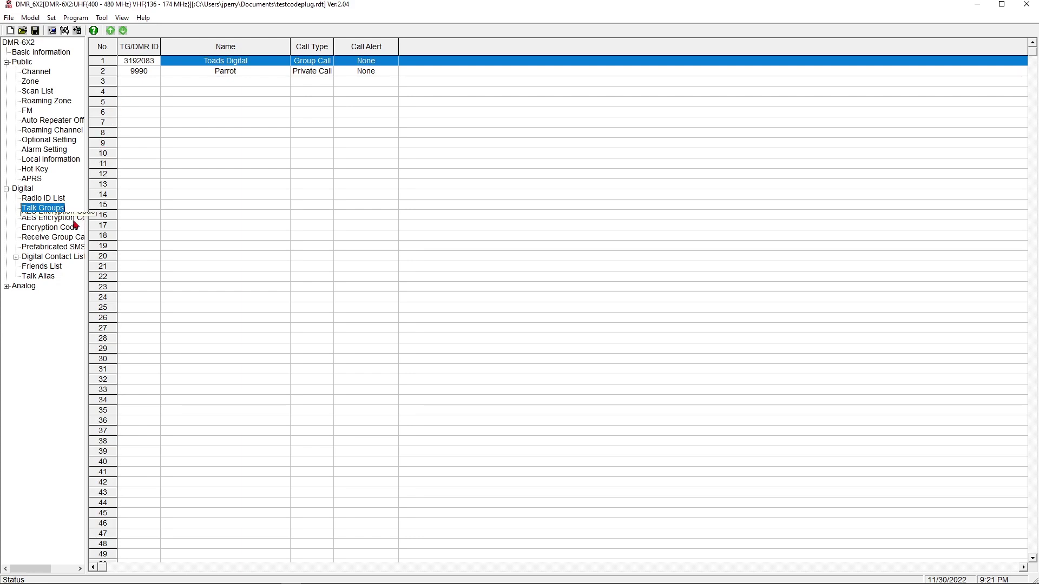
- Delete the default Group List 1 from the Receive Group Call List, leaving it empty
click(59, 238)
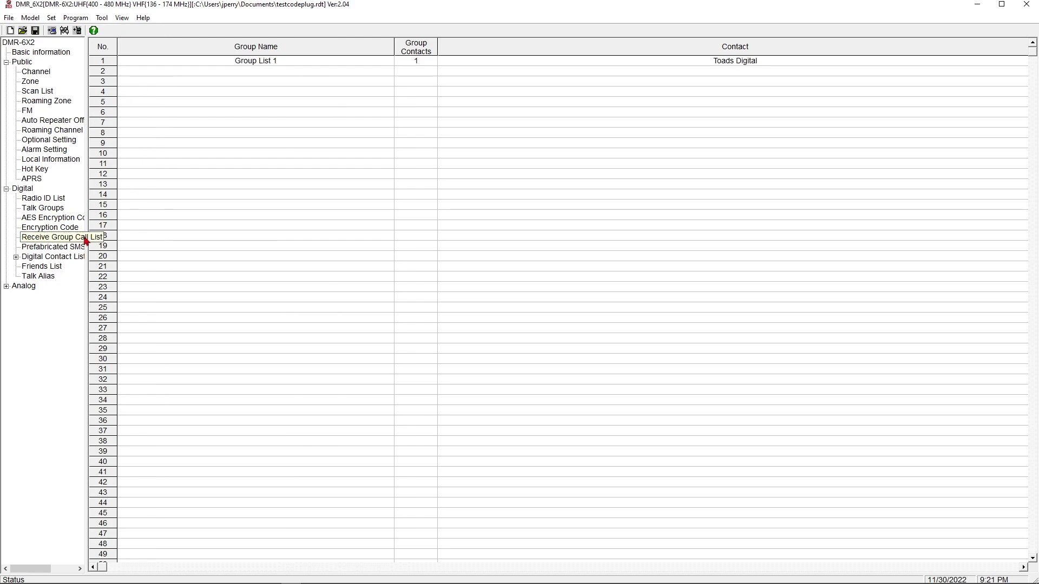
drag(87, 236, 136, 236)
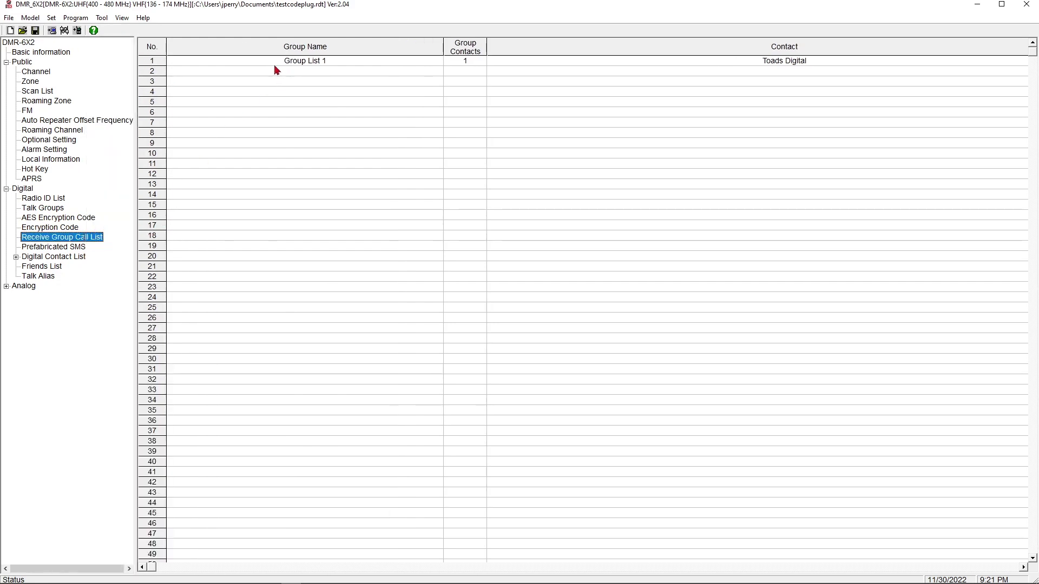
click(163, 64)
right_click(162, 63)
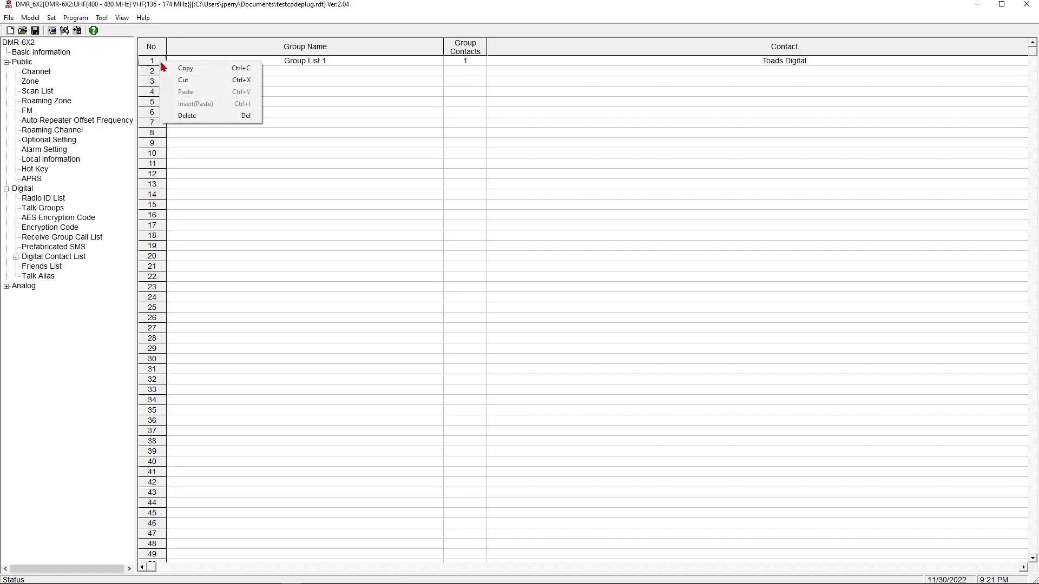
click(181, 116)
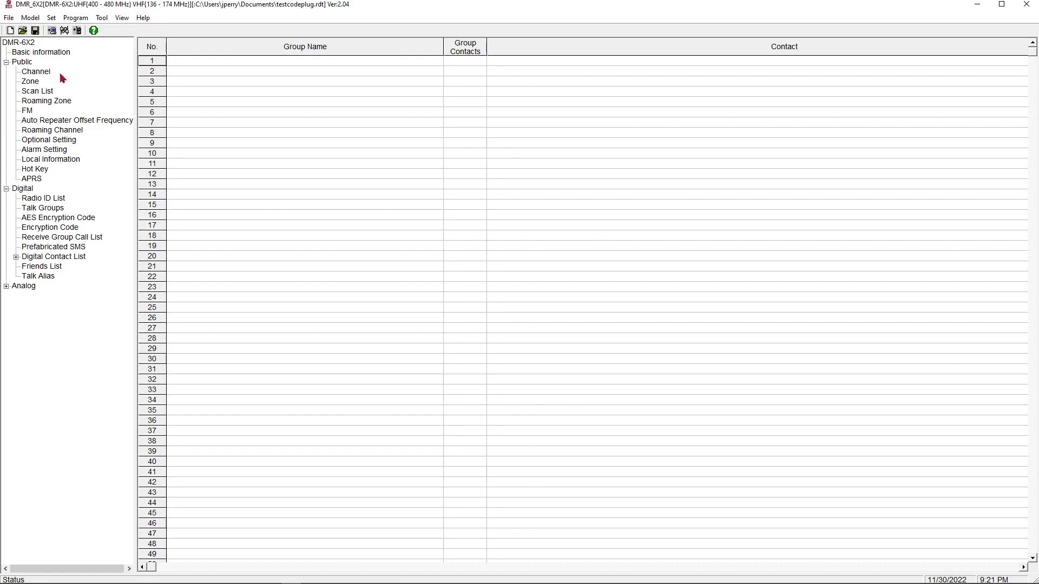
- Show the Channel list with its seven channels, from TOADS Digital to Parrot
click(35, 72)
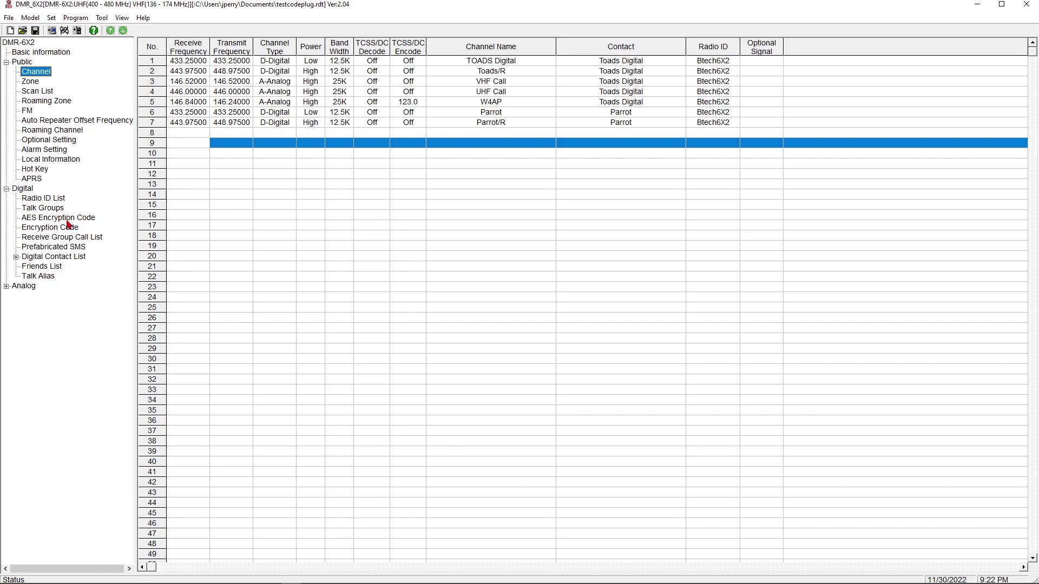
- Create the receive group list 'Test Group' with Toads Digital as its only member
click(68, 238)
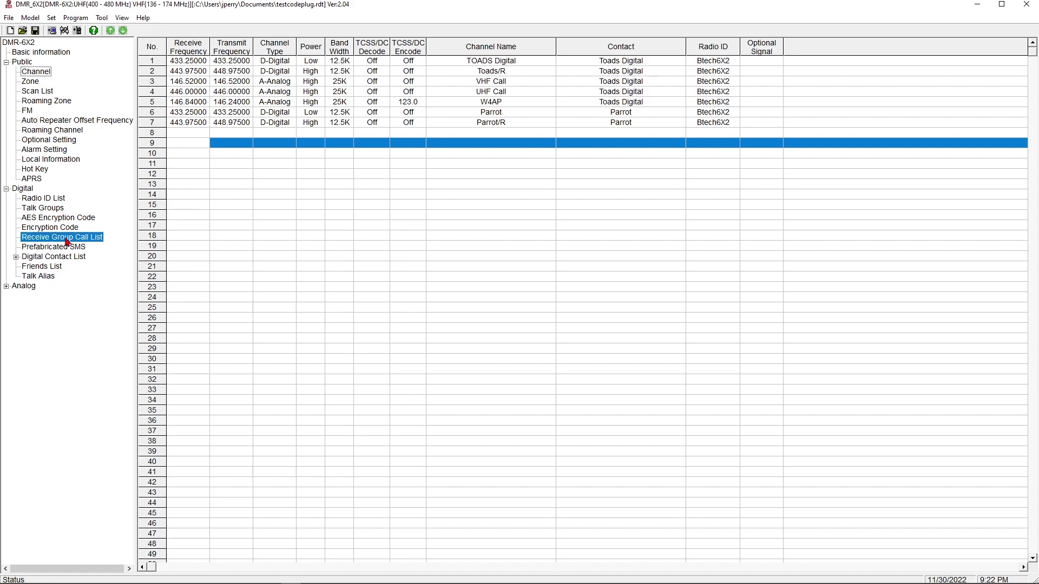
double_click(154, 63)
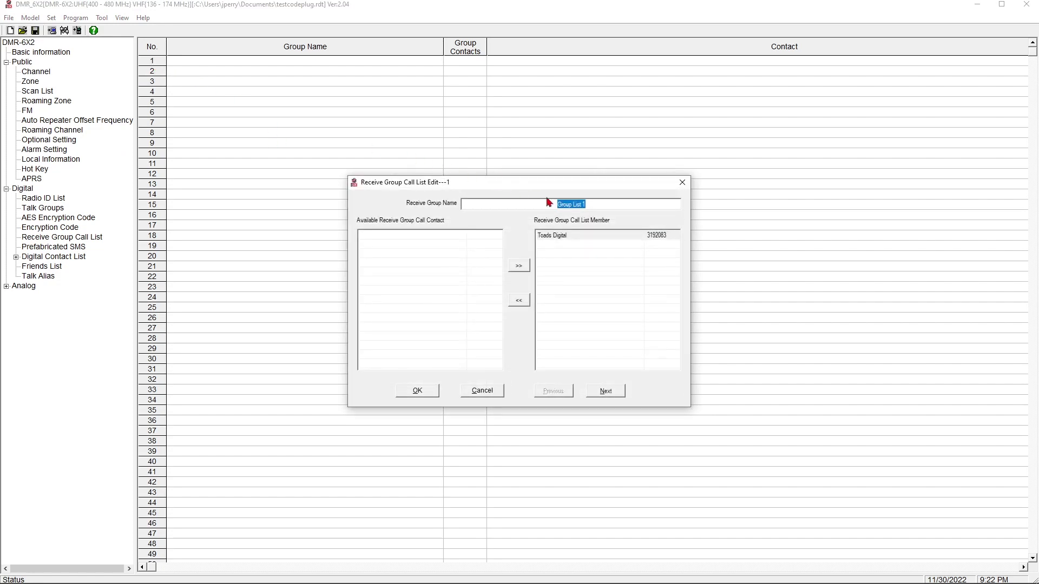
text(Test Group)
click(569, 236)
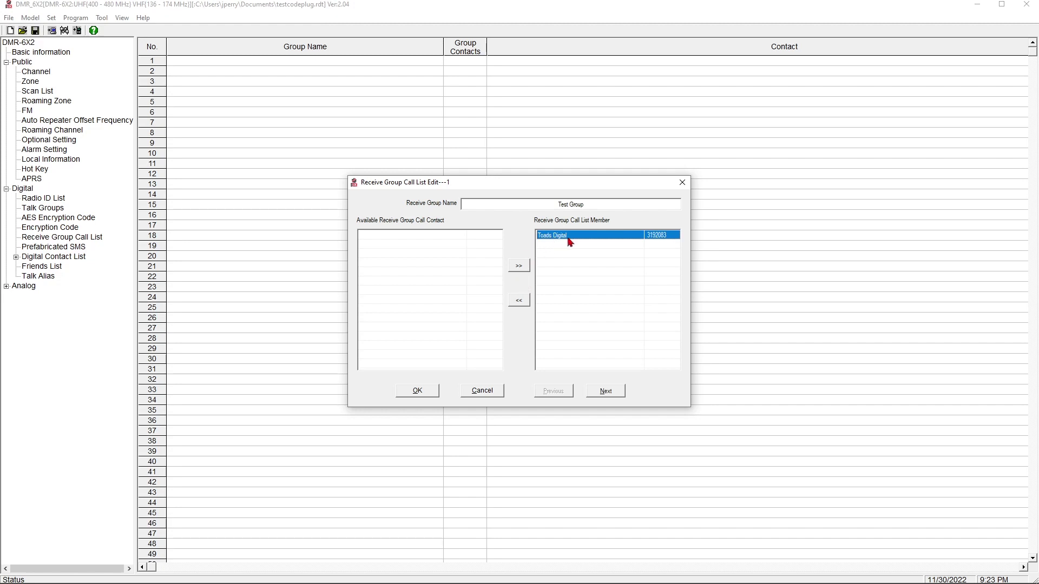
click(417, 390)
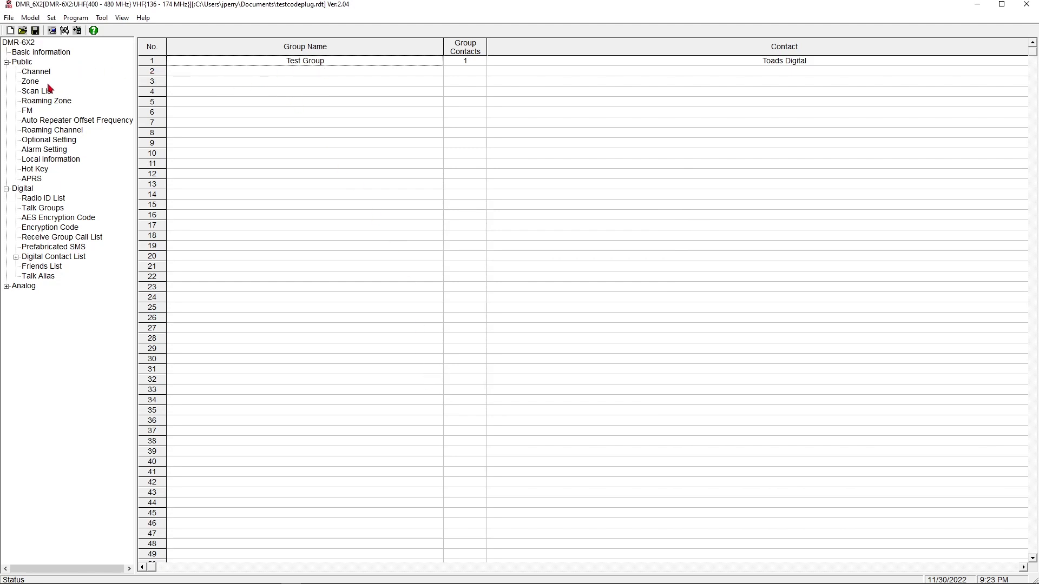
- Add the talk group Alabama Link as a Group Call with ID 31010
click(48, 210)
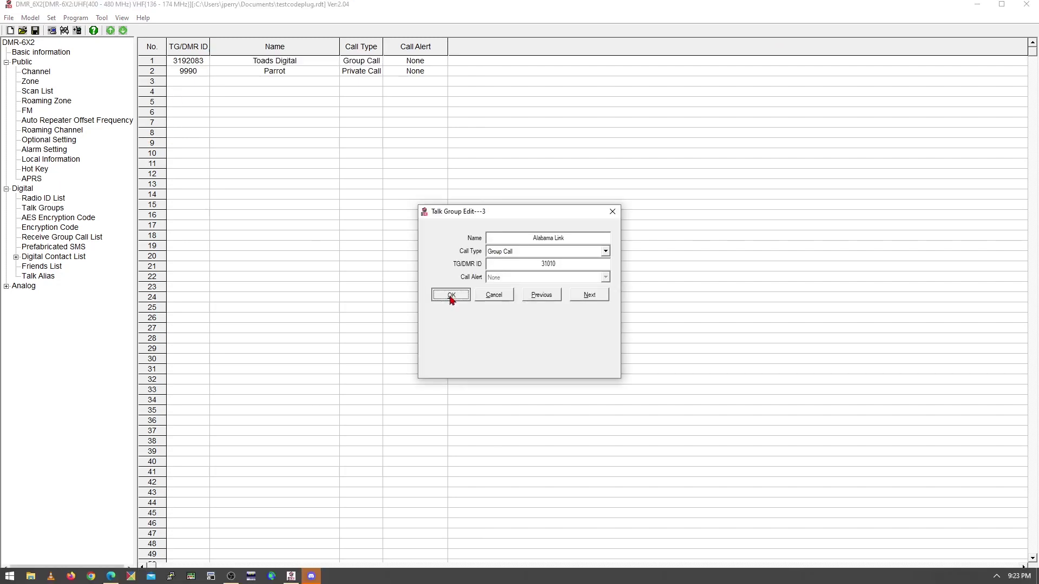
click(451, 297)
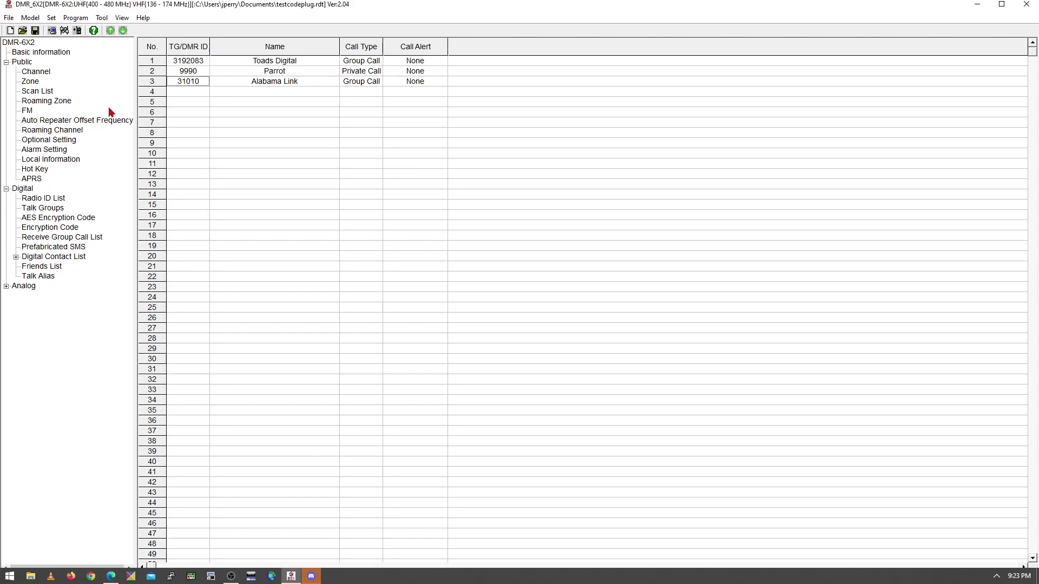
- Add Alabama Link to Test Group alongside Toads Digital
click(62, 238)
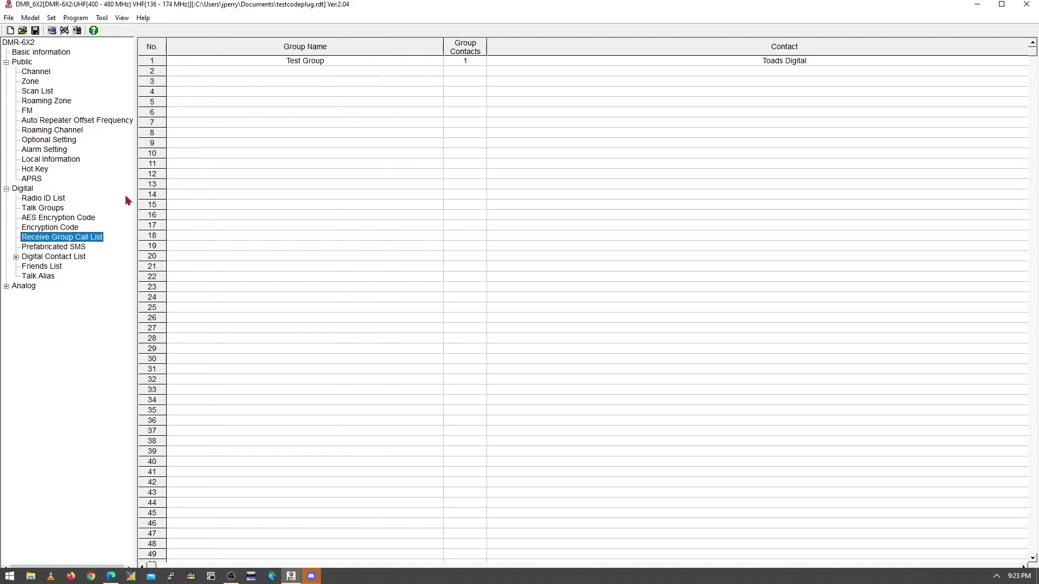
click(264, 63)
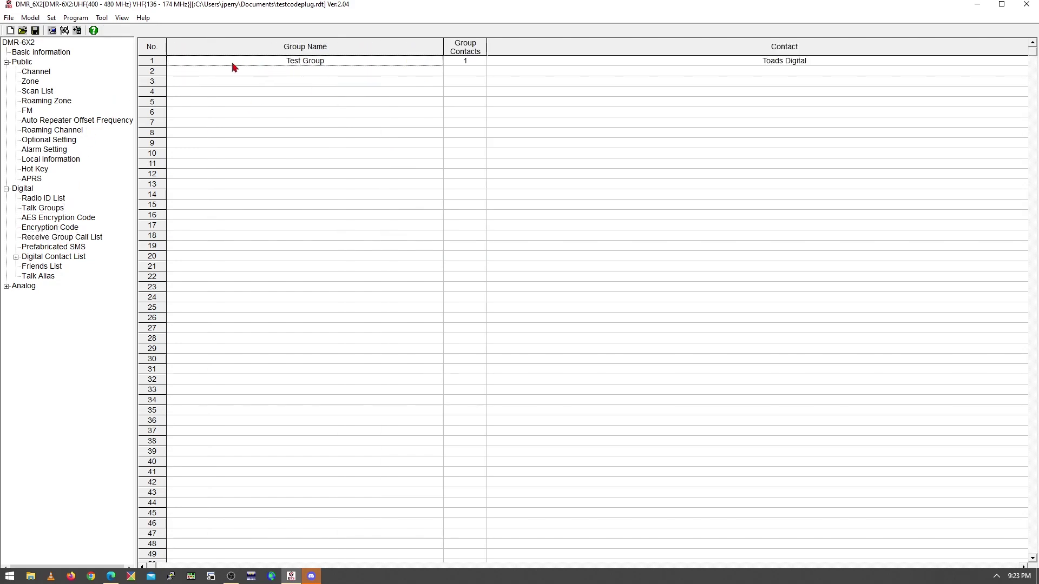
double_click(157, 63)
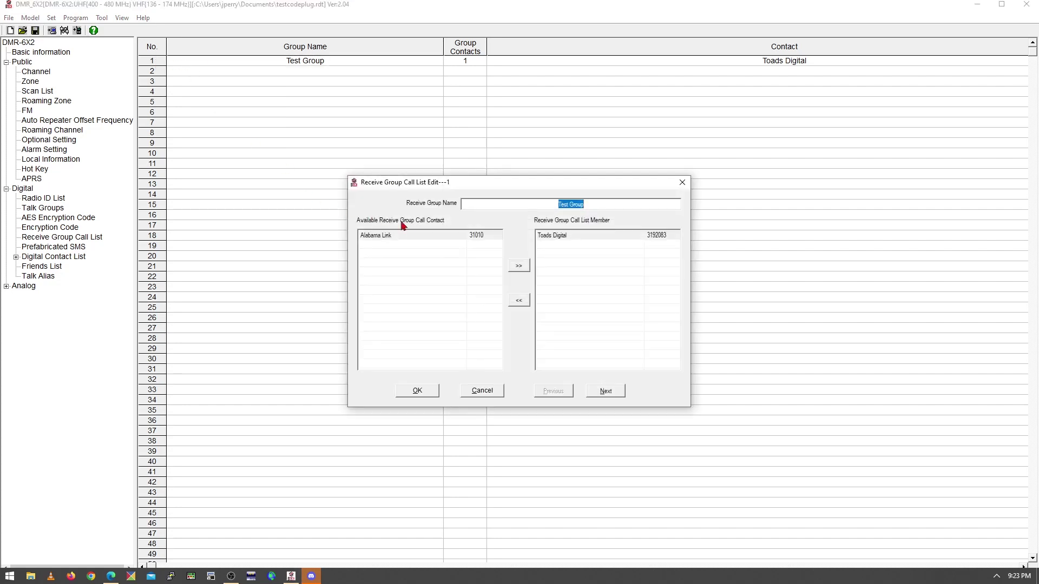
click(517, 269)
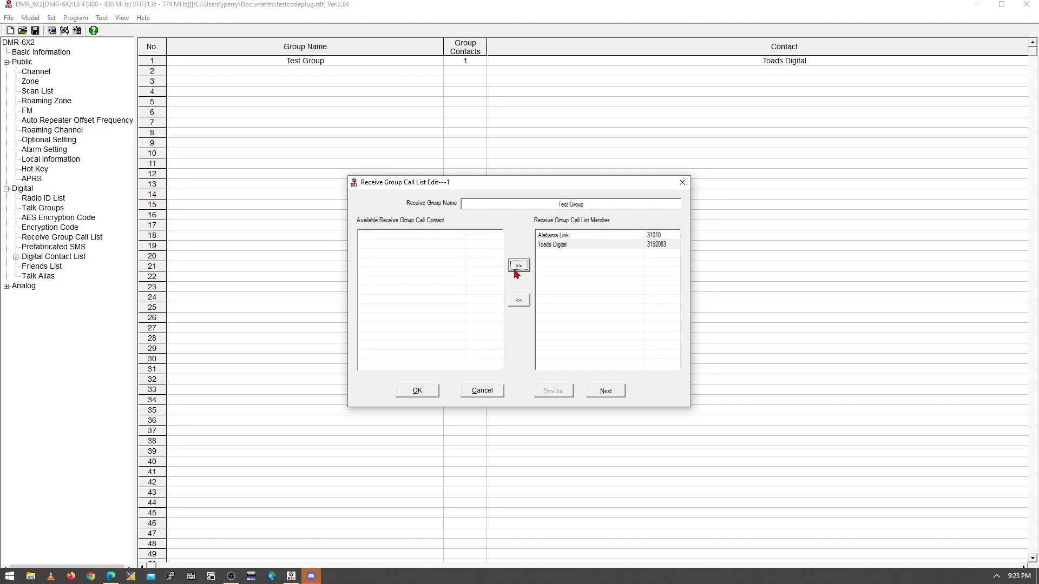
click(427, 392)
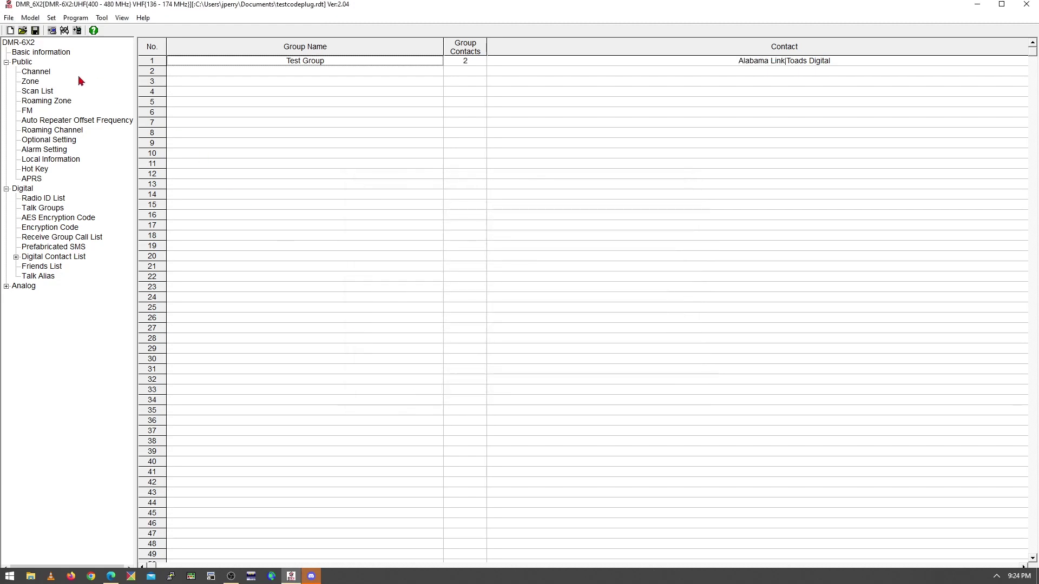
- Set the TOADS Digital channel's Receive Group List to Test Group
click(53, 71)
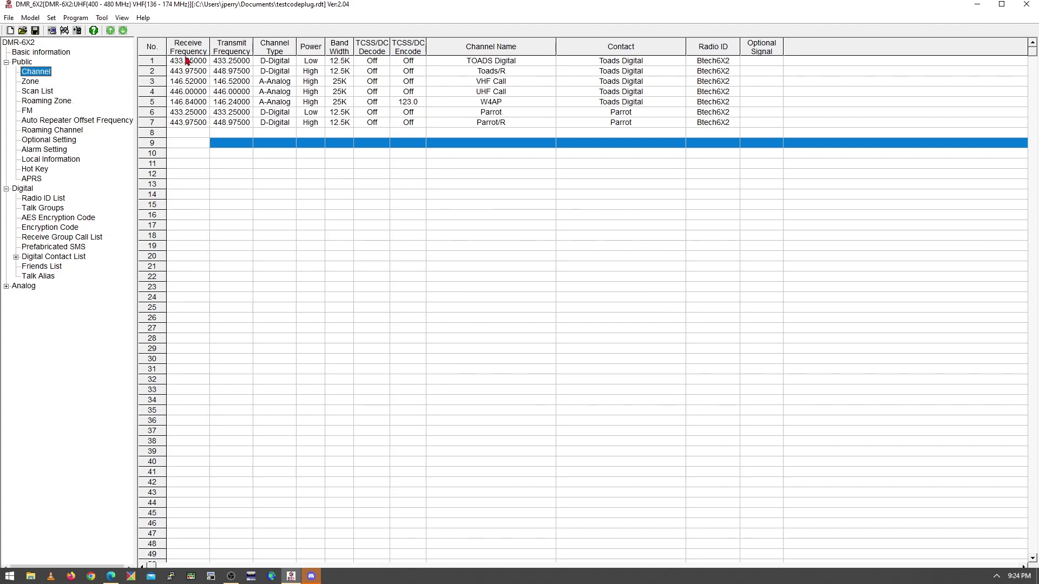
double_click(162, 64)
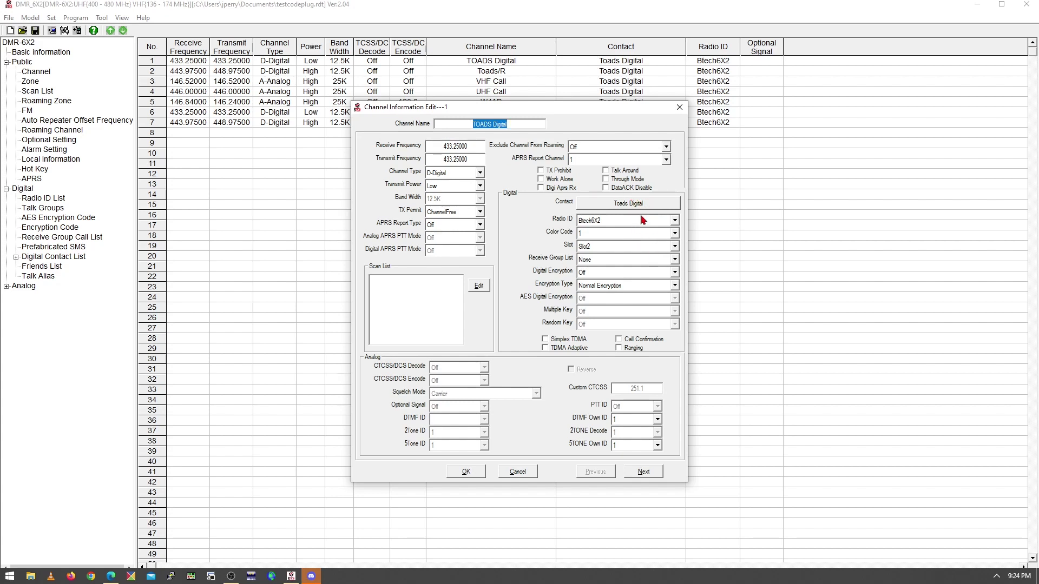
click(600, 261)
click(612, 277)
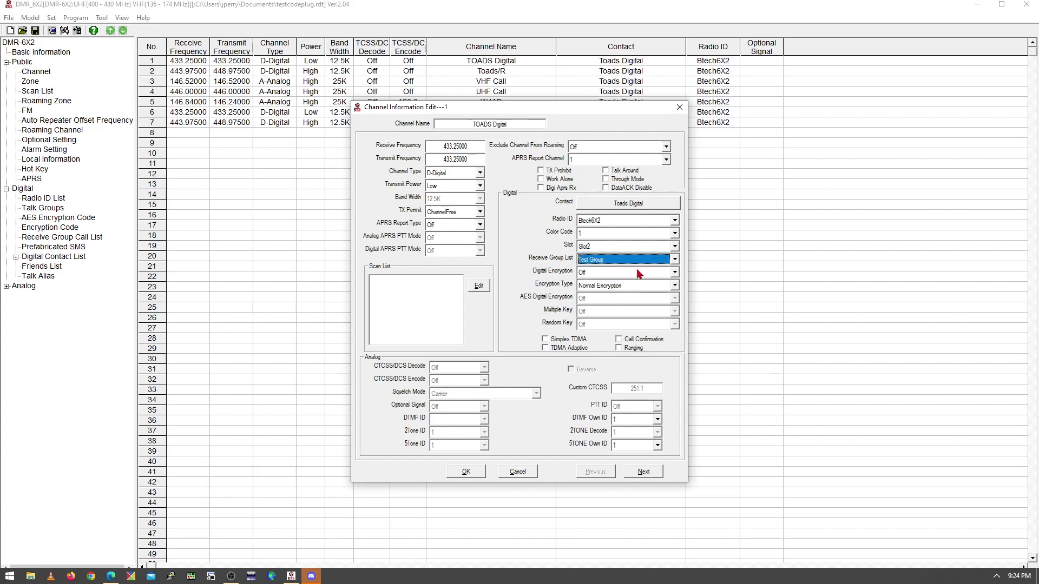
click(465, 472)
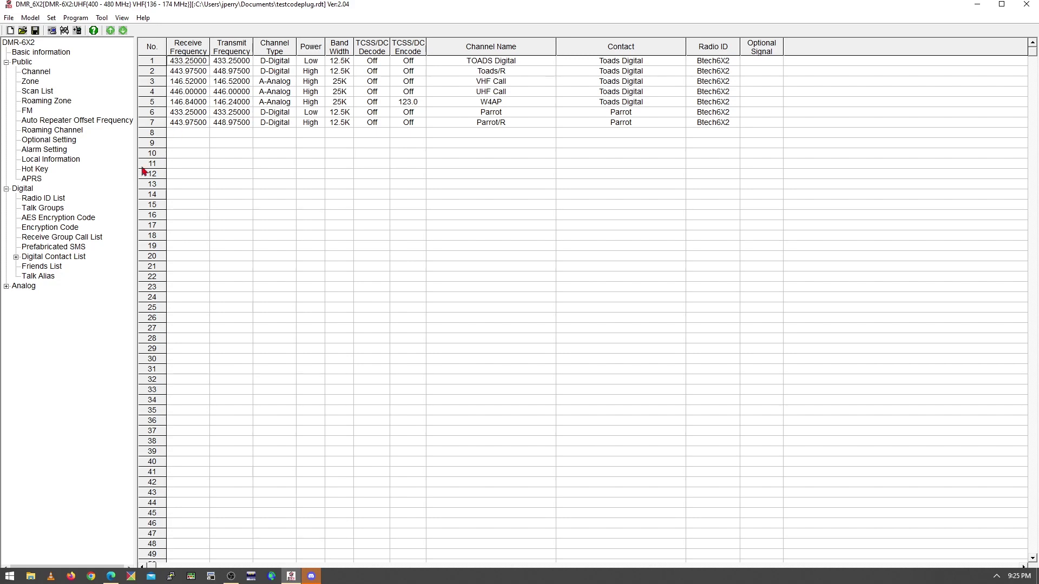
- Remove Alabama Link from Test Group so it holds only Toads Digital
click(57, 210)
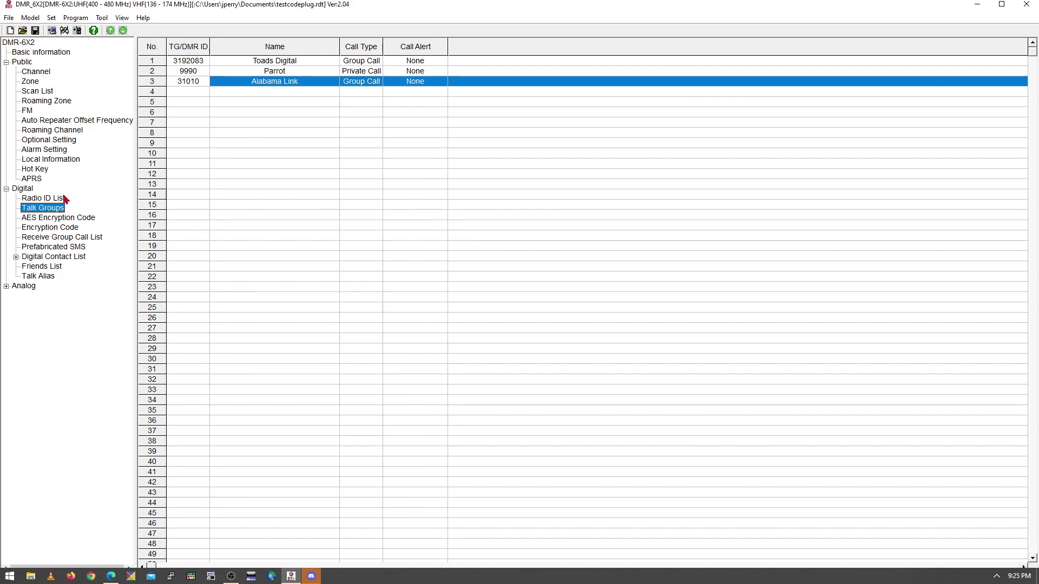
click(73, 238)
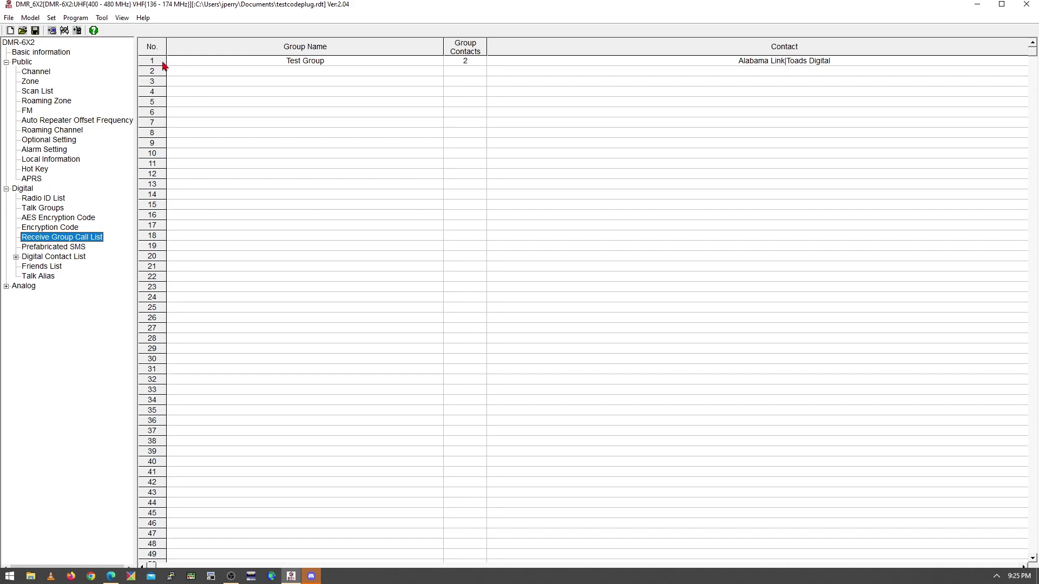
double_click(172, 61)
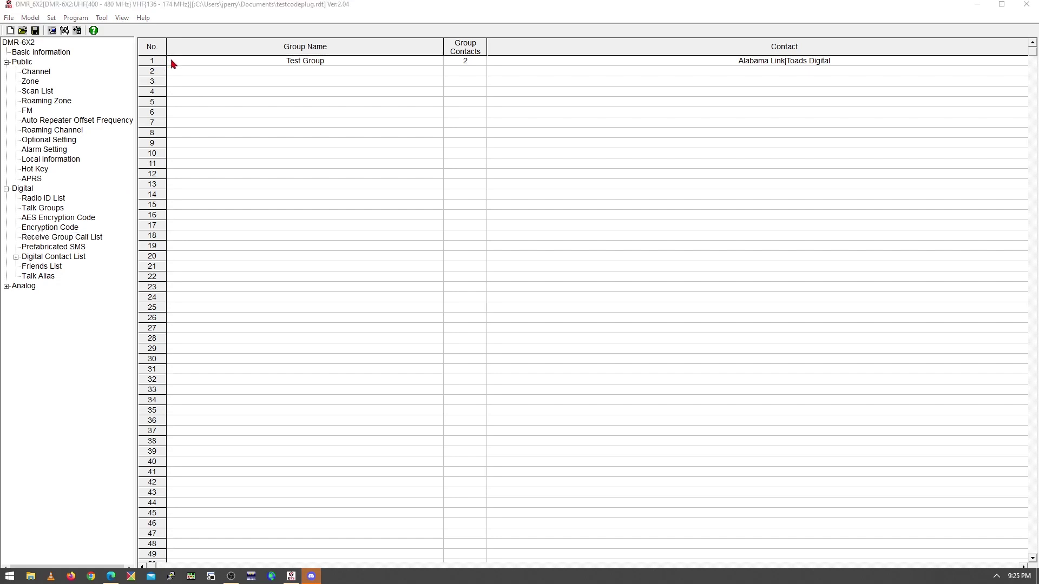
click(567, 237)
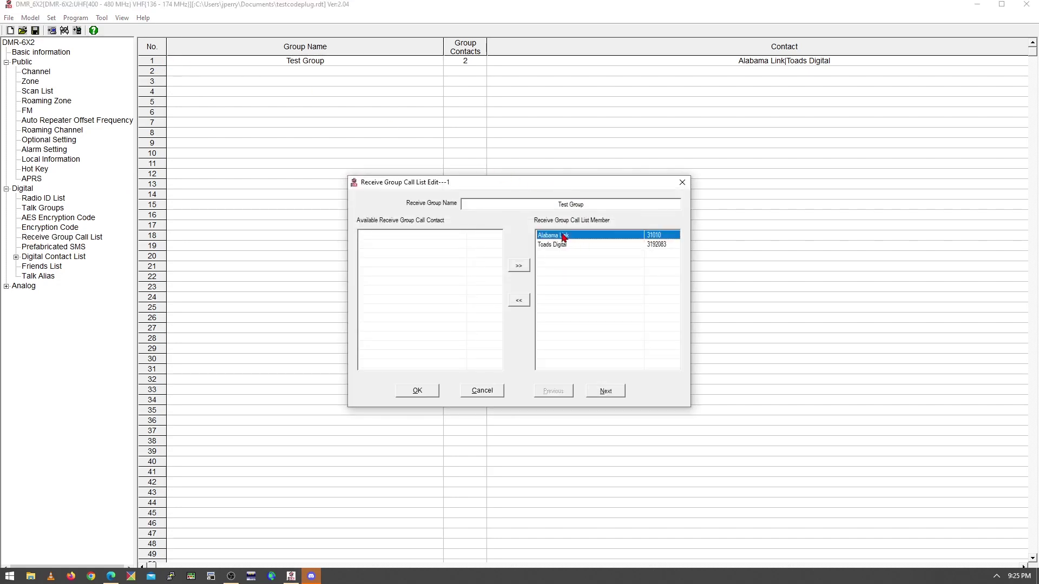
click(519, 300)
click(425, 391)
- Rename Test Group to 'TOADS' and create an 'Alabama Link' list containing Alabama Link
double_click(301, 62)
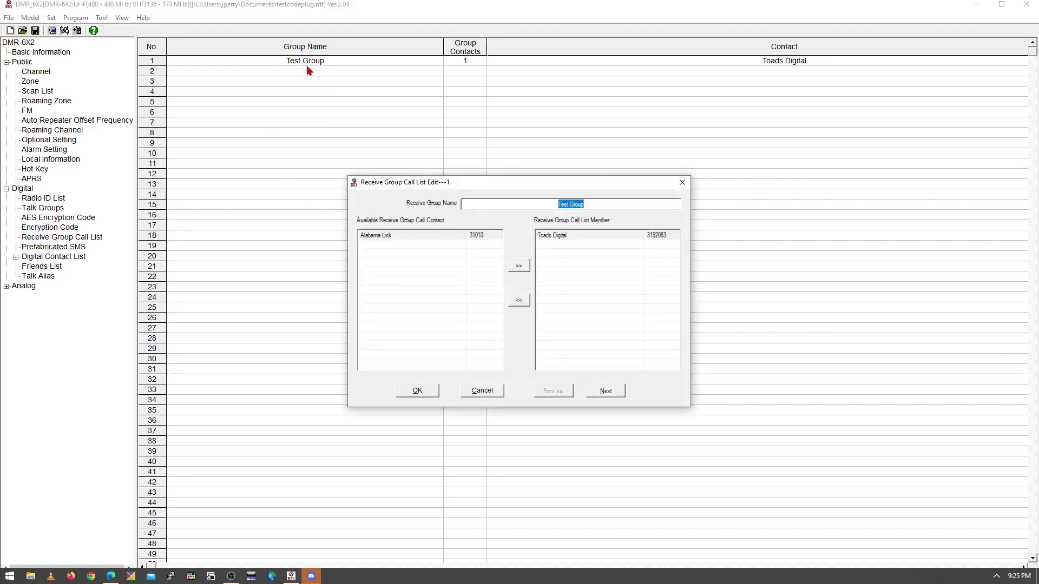
text(TOADS)
click(605, 391)
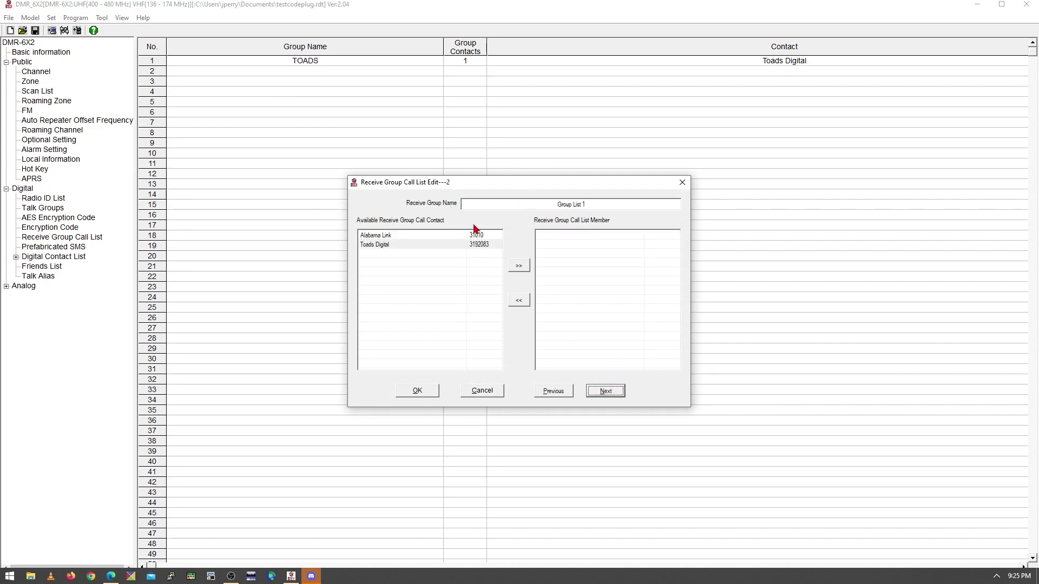
click(488, 203)
text(Alabama Link)
click(407, 235)
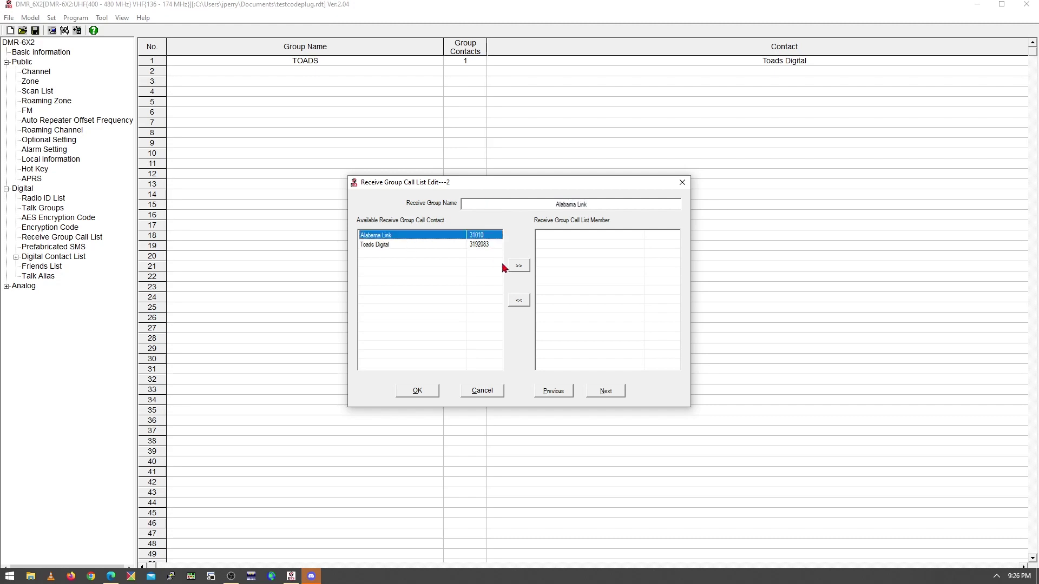
click(520, 267)
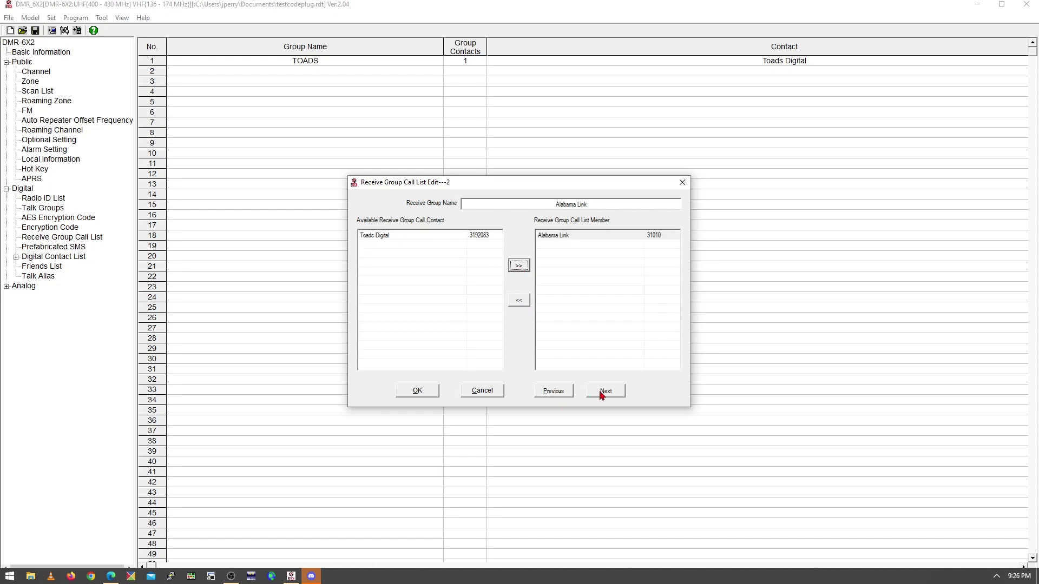
click(418, 390)
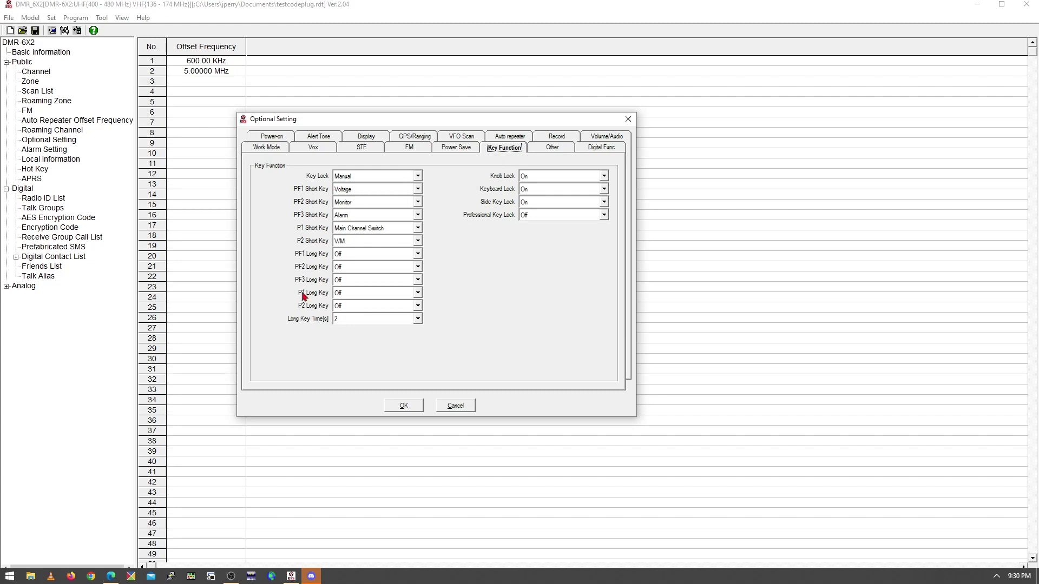
- Browse the PF1 Short Key functions, leaving it set to Voltage
click(368, 190)
scroll(382, 217, down, 4)
scroll(387, 233, down, 5)
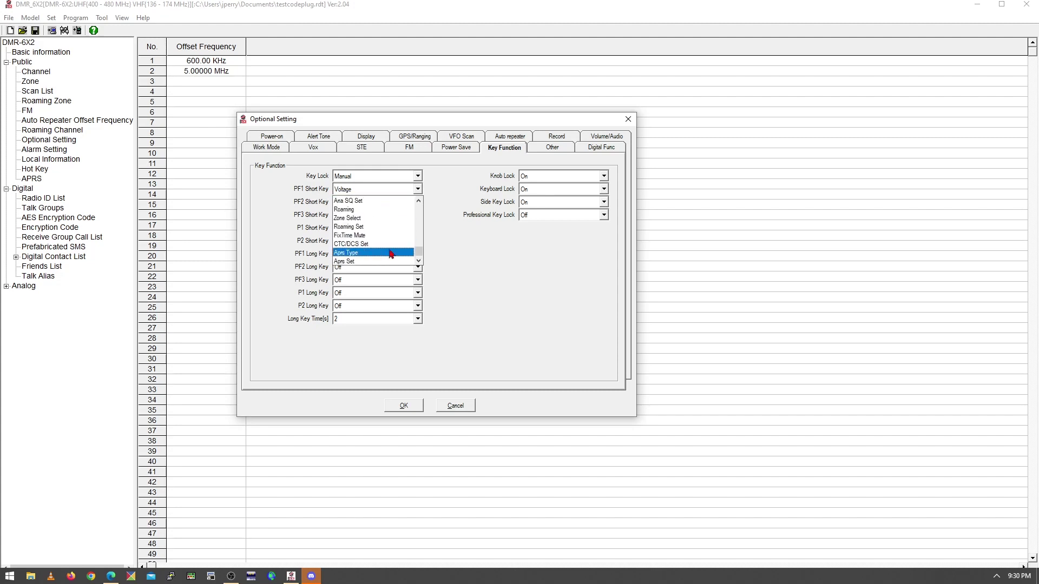
scroll(390, 240, up, 4)
scroll(398, 242, up, 4)
click(440, 224)
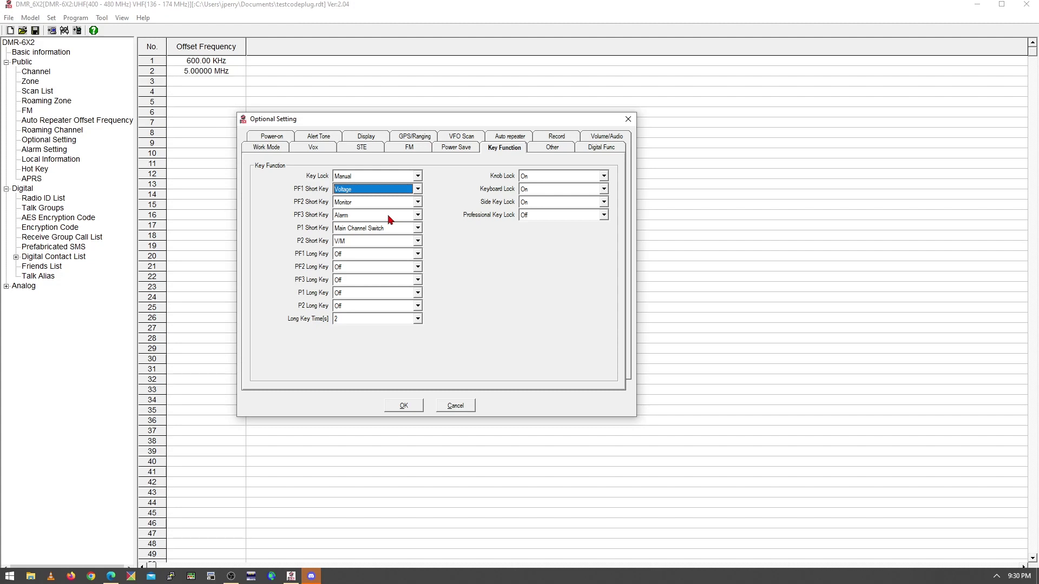
- Browse the PF2 Long Key functions, leaving it set to Off
click(383, 267)
scroll(390, 319, down, 5)
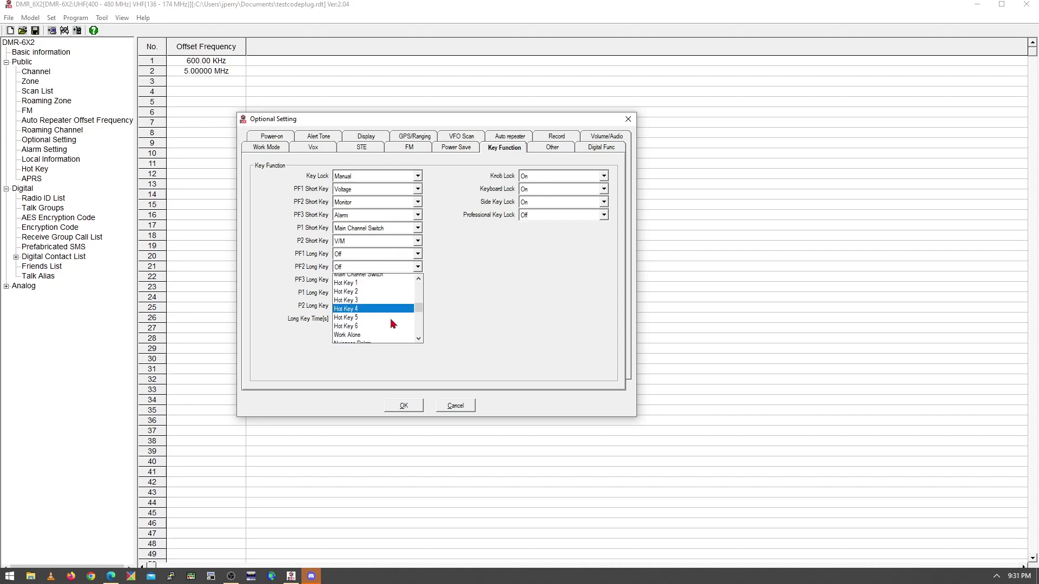
scroll(395, 328, up, 3)
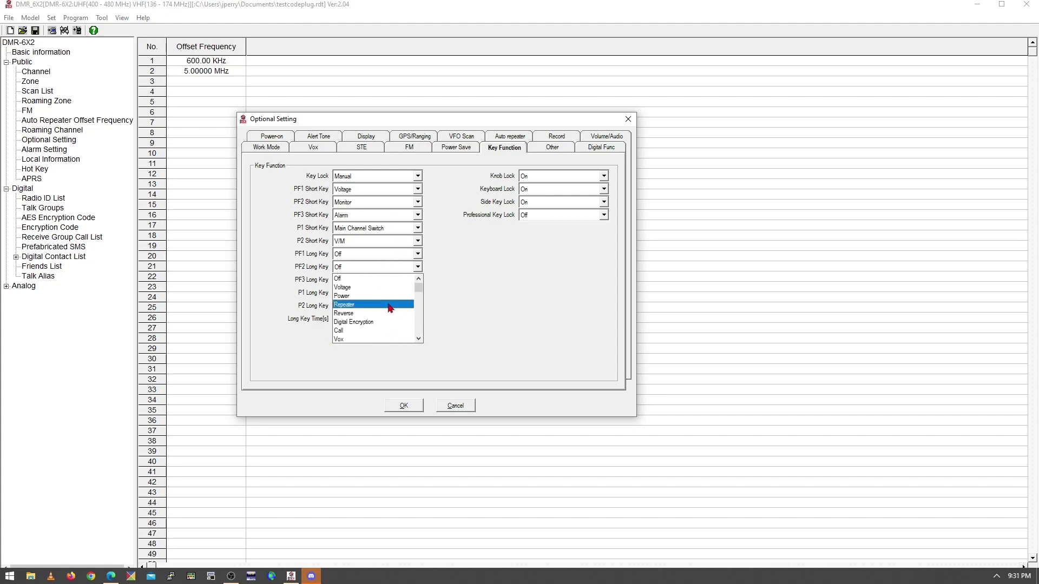
click(427, 264)
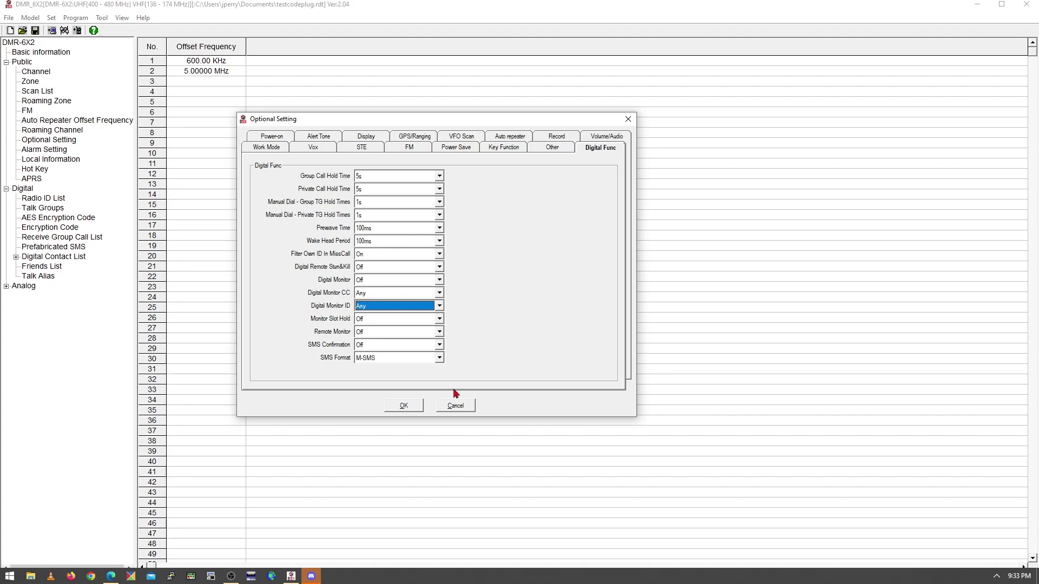
click(17, 88)
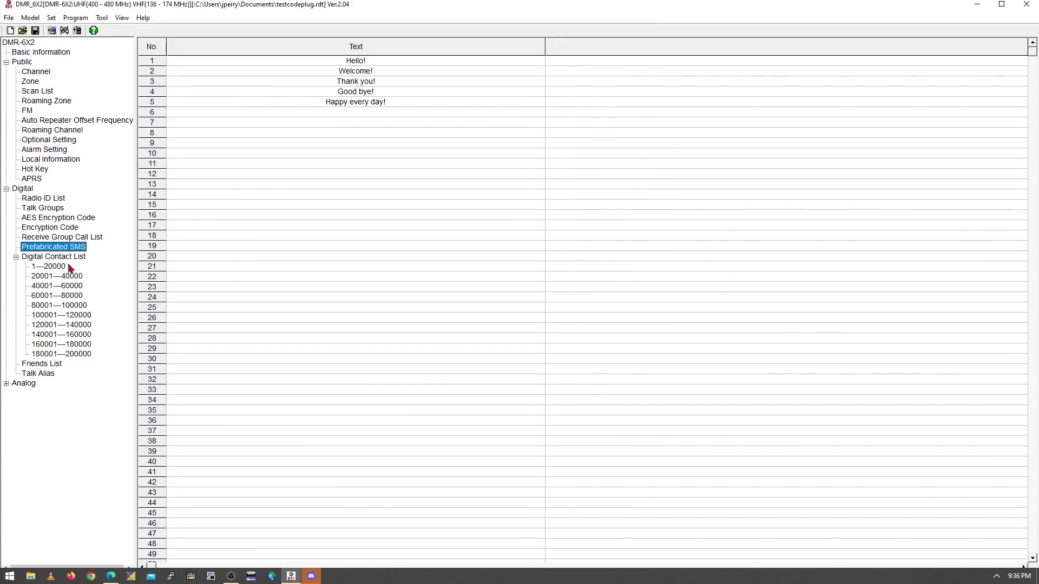
click(62, 269)
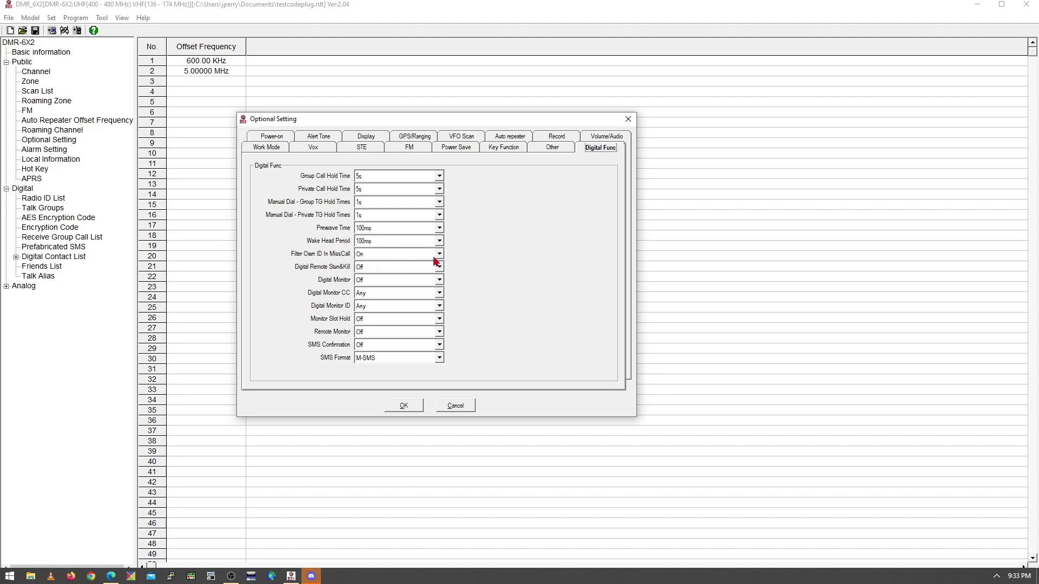
- Check the Digital Monitor CC and Digital Monitor ID options, keeping both at Any
click(390, 297)
click(390, 300)
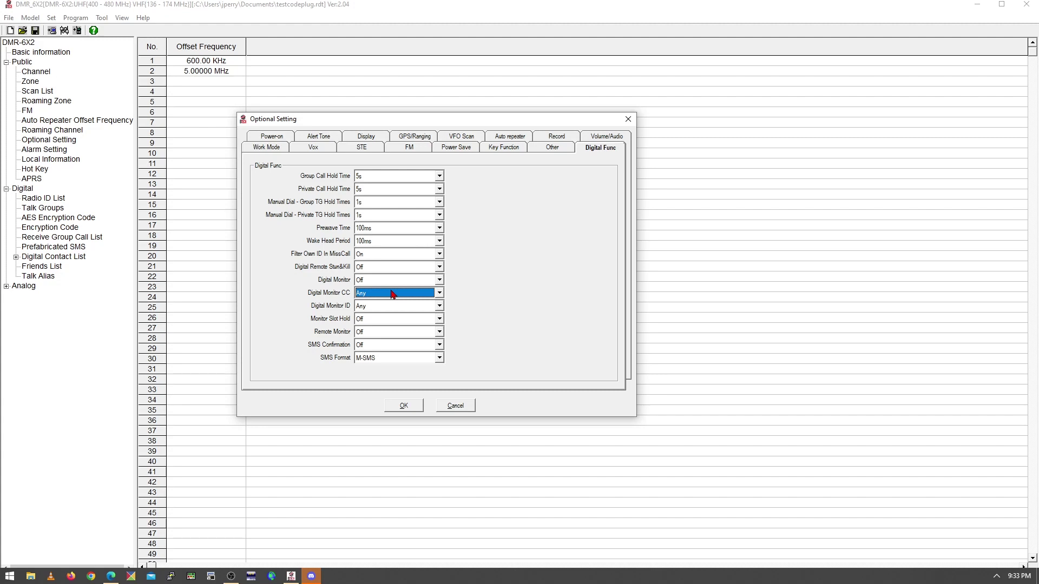
click(385, 307)
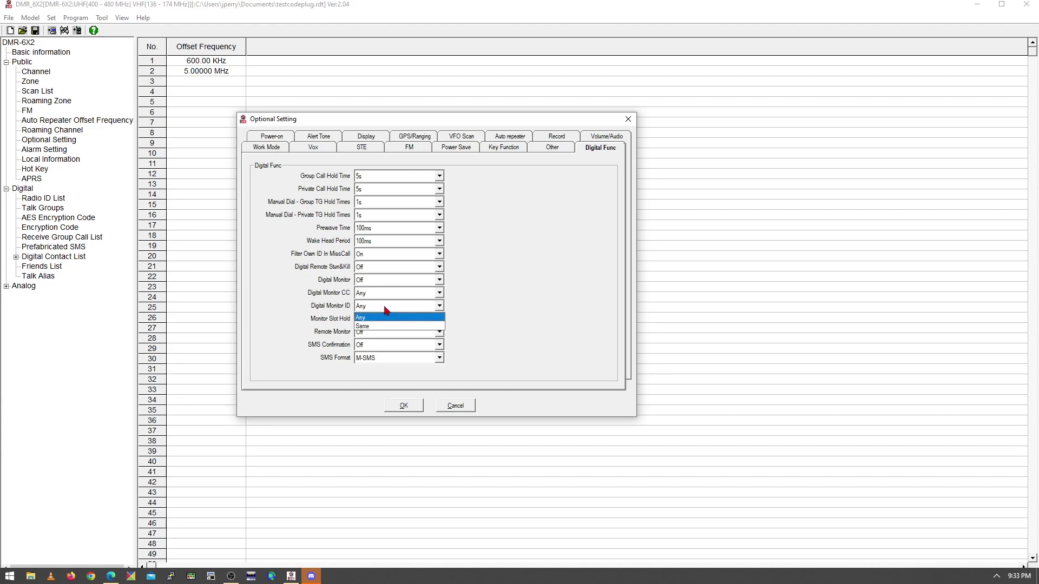
click(385, 307)
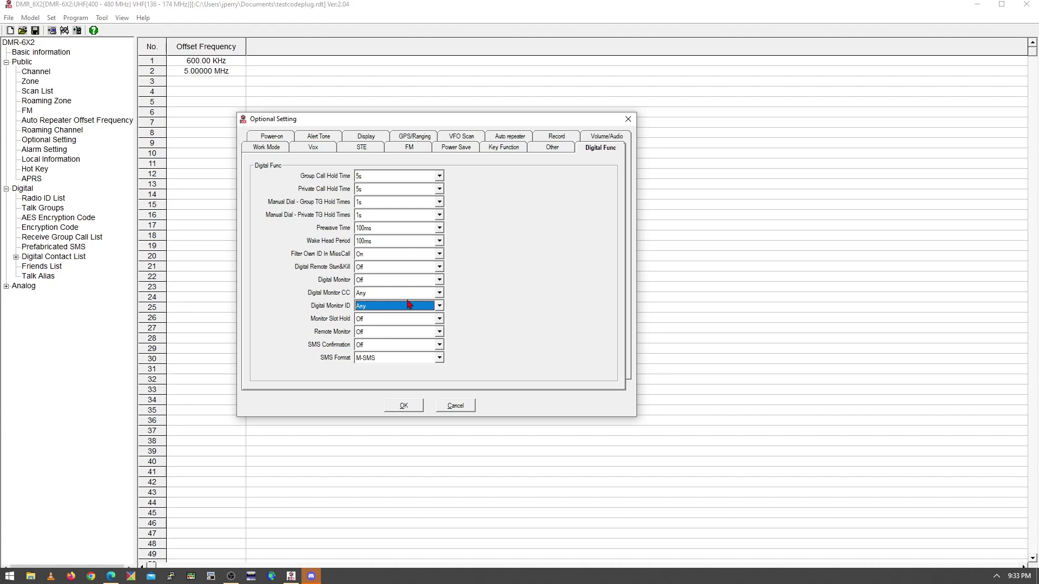